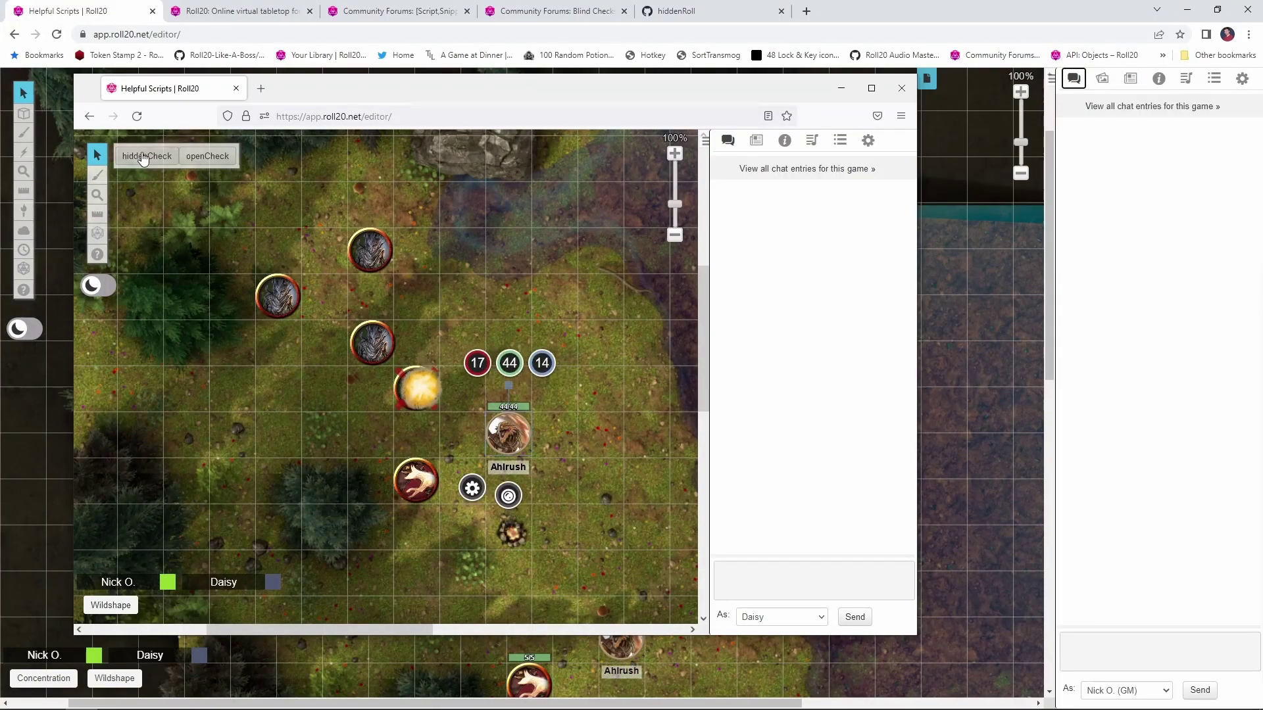
Run the hiddenCheck token action for the Ahlrush token in the player's game window.
left_click(143, 158)
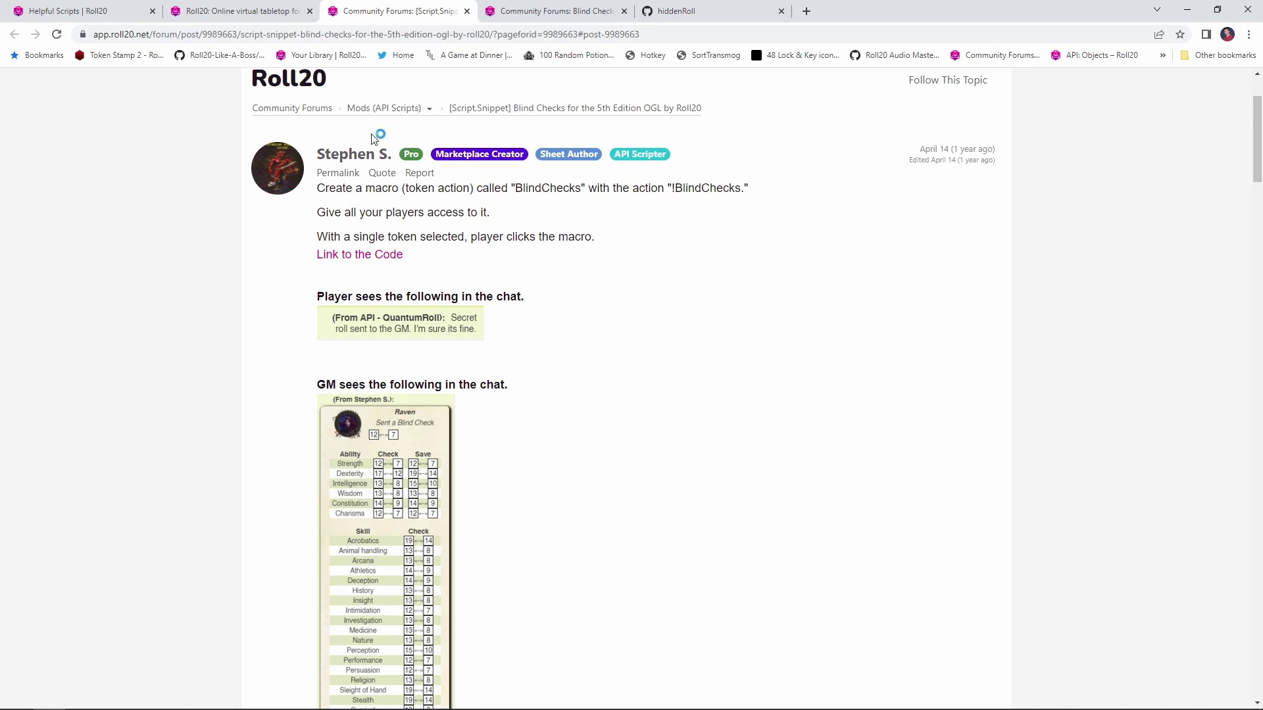
Review the forum's blind checks code and the hiddenRoll gist, and open the gist's raw code.
left_click(527, 19)
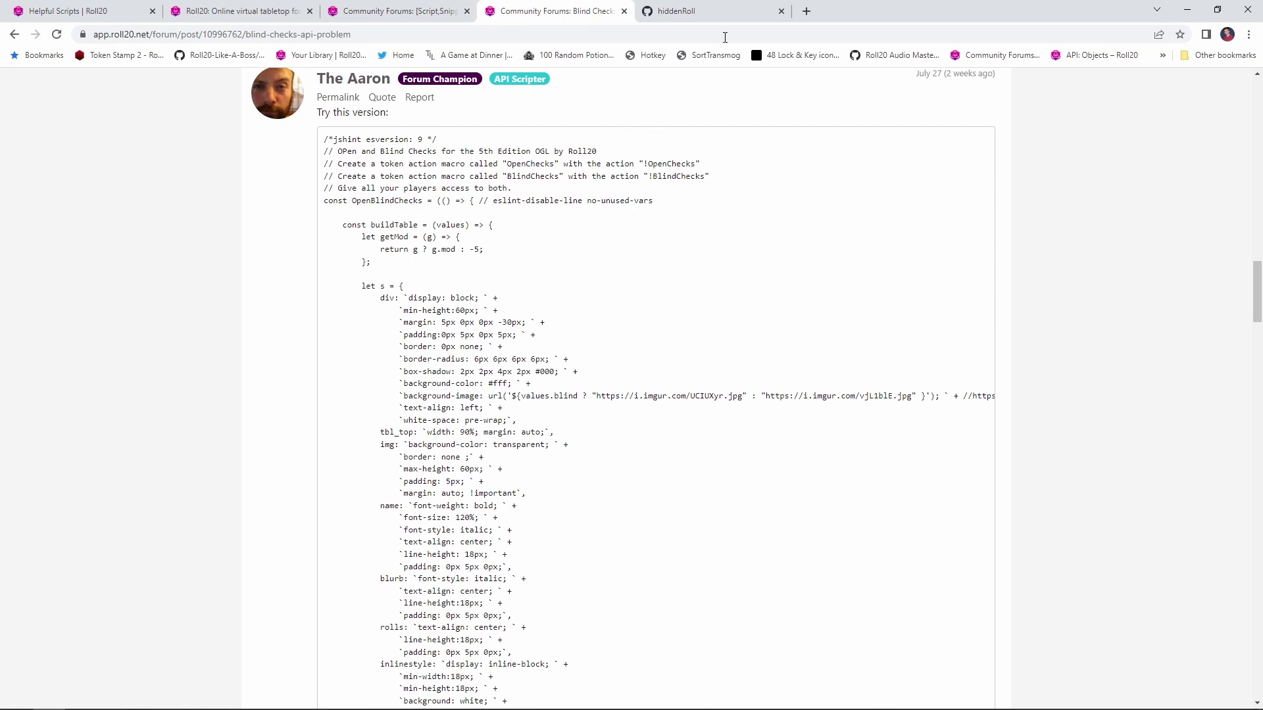
left_click(711, 17)
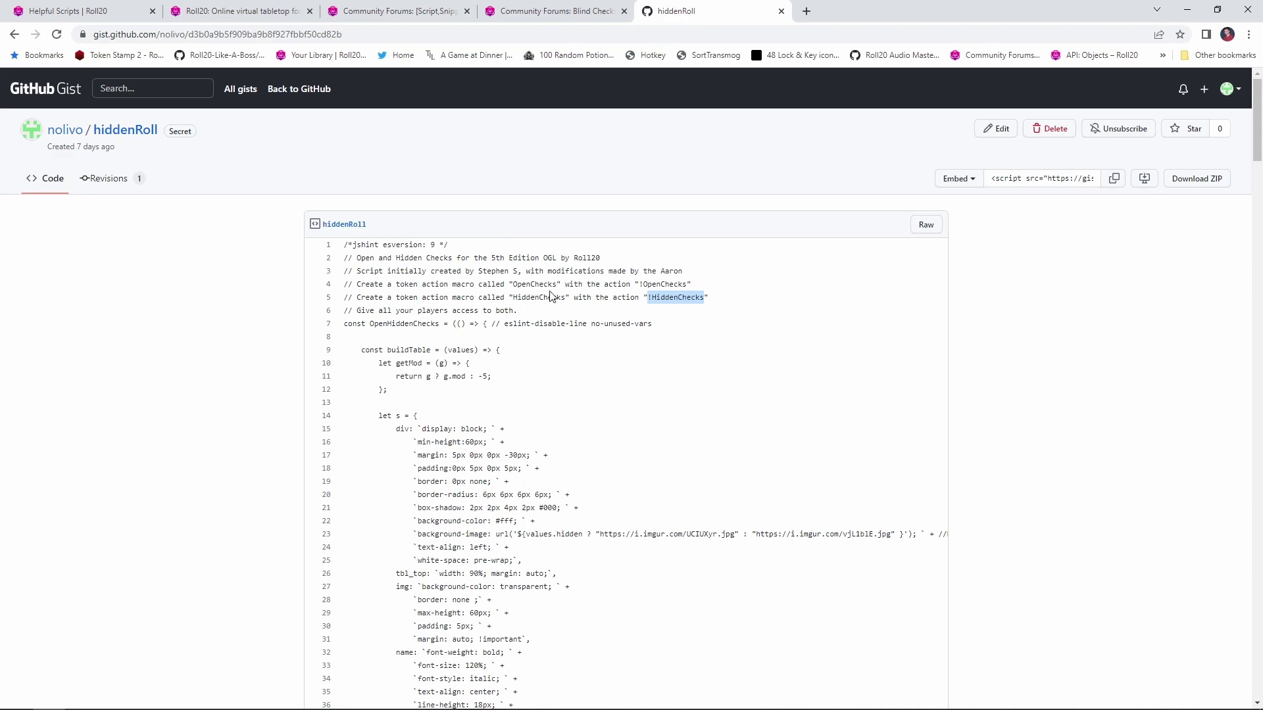
left_click(926, 225)
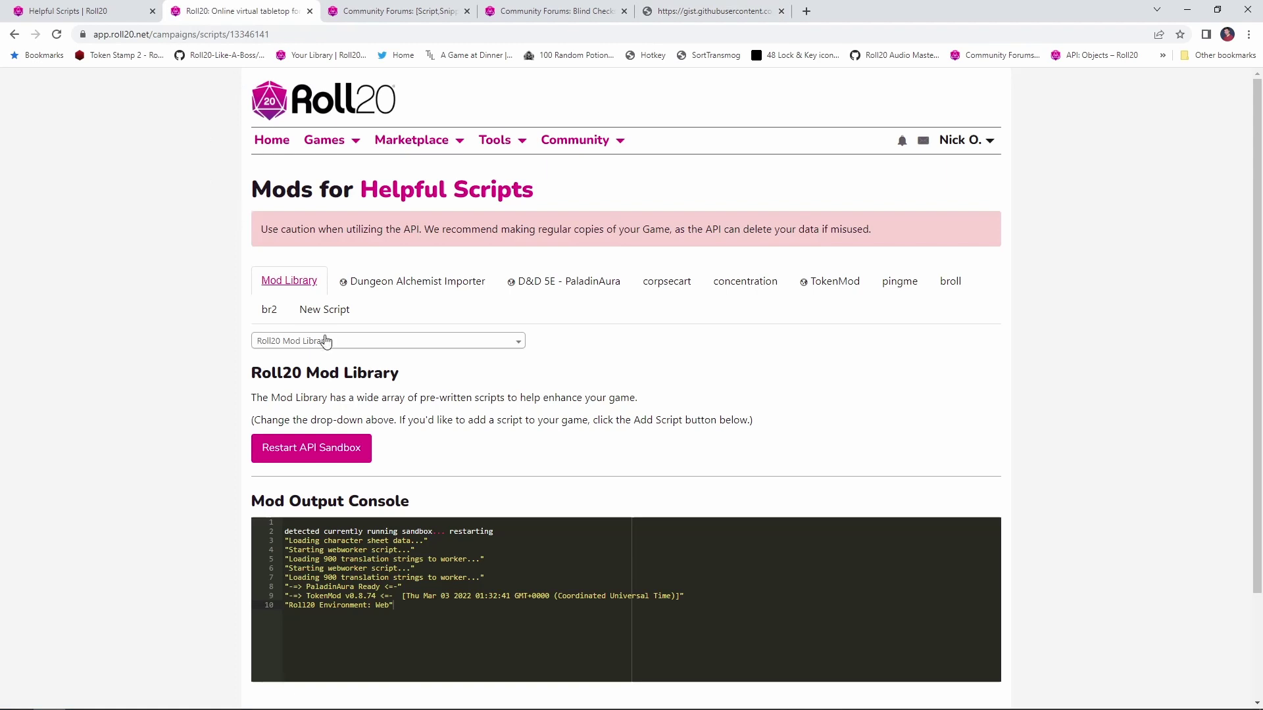
Create a new mod script for the Helpful Scripts game and name it hiddenRoll.
left_click(341, 308)
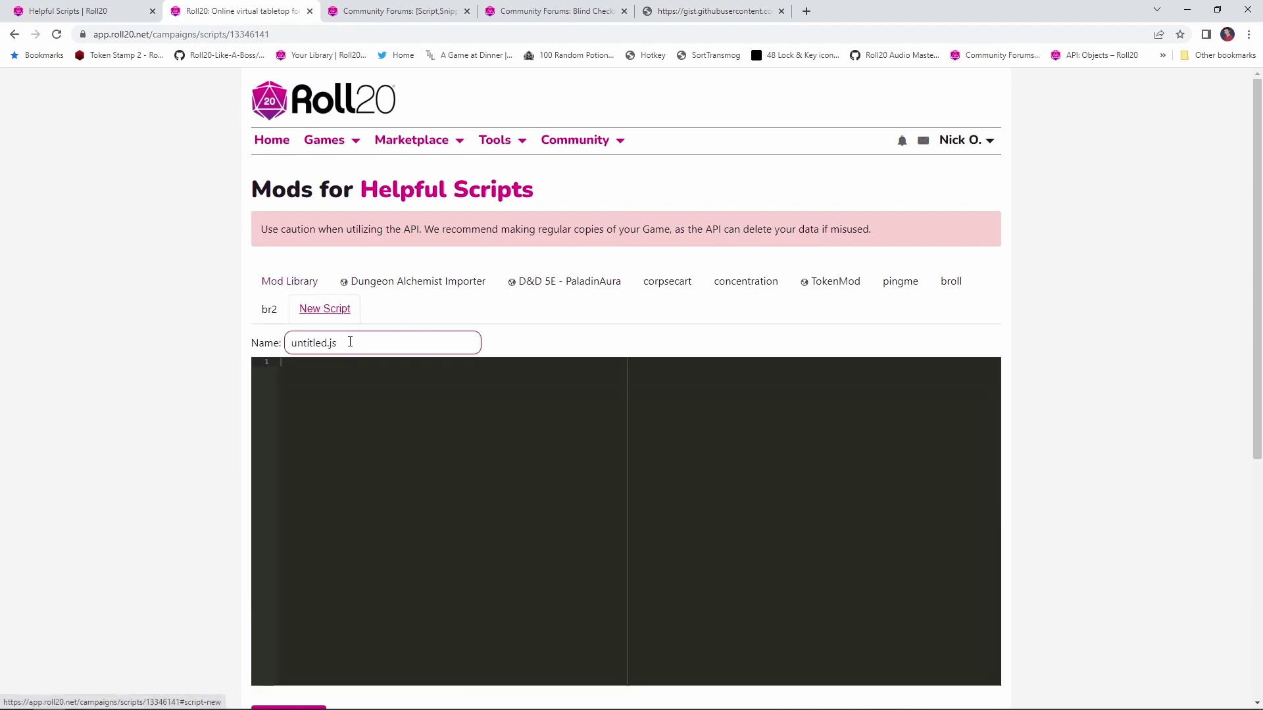
left_click_drag(346, 340, 277, 339)
type("hiddenRol")
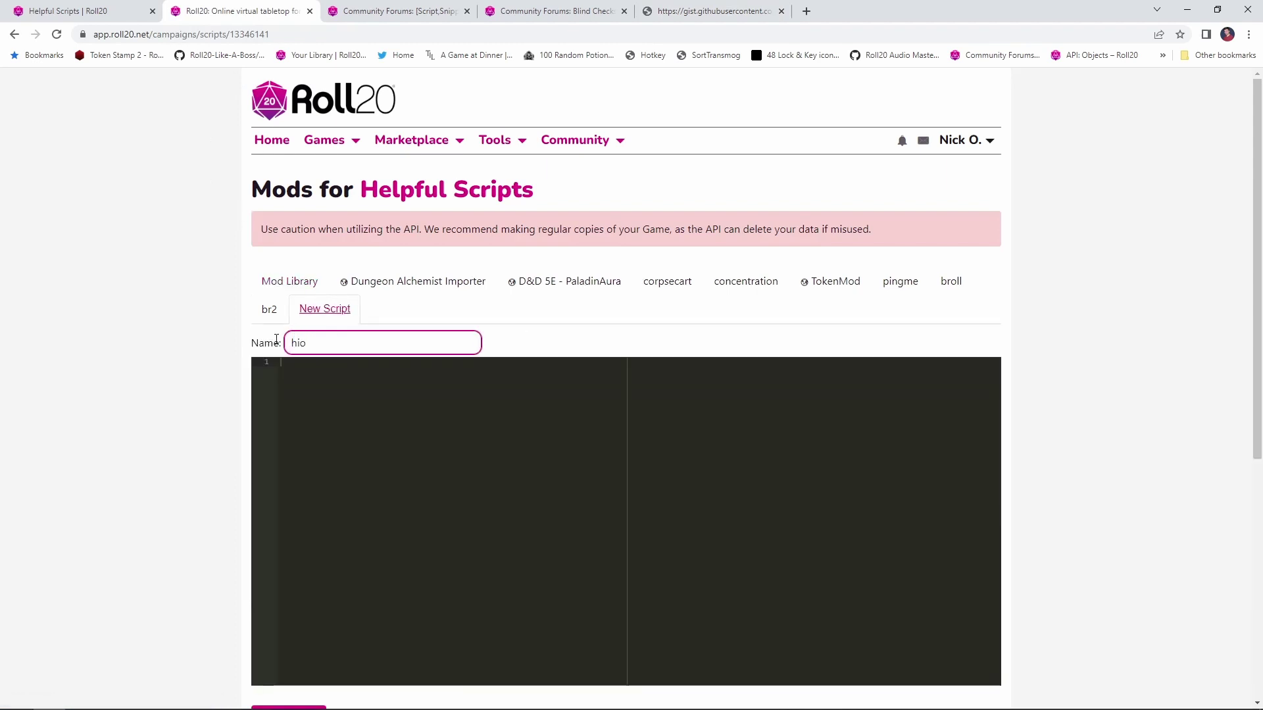
type("l")
Paste the copied gist code into the hiddenRoll script and save the script.
left_click(332, 397)
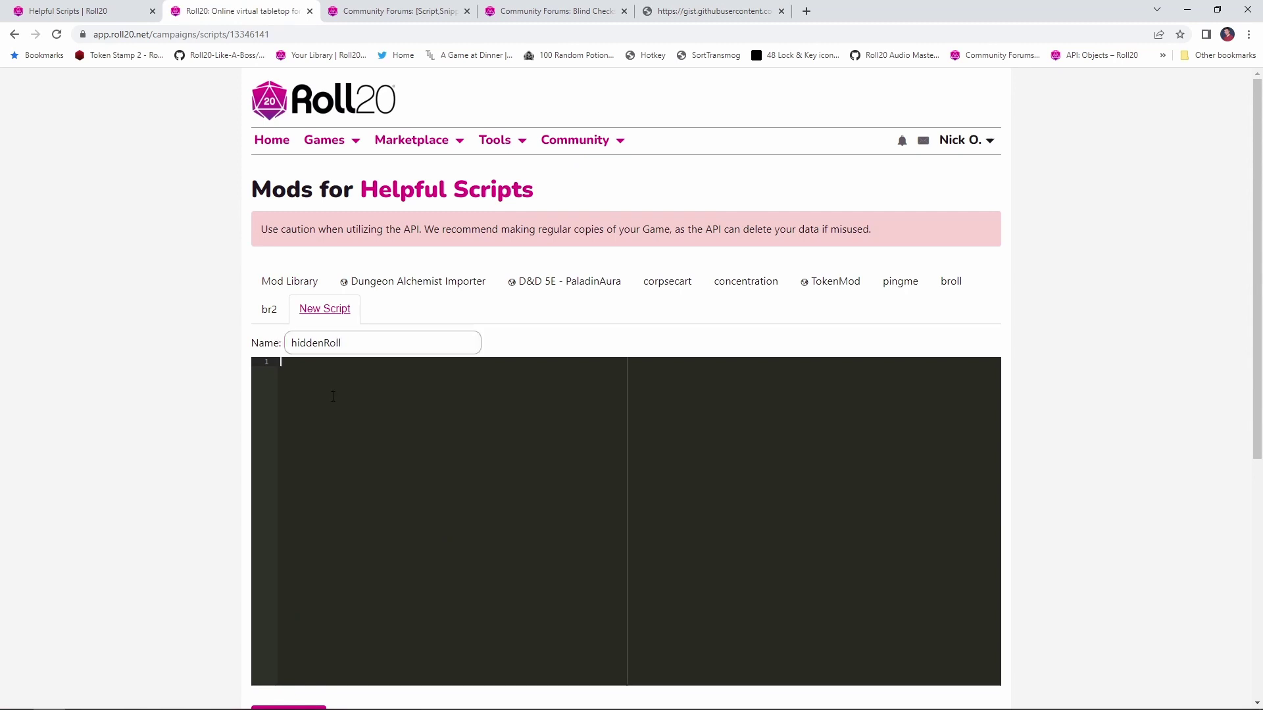
key("ctrl+v")
scroll(192, 369, "down", 3)
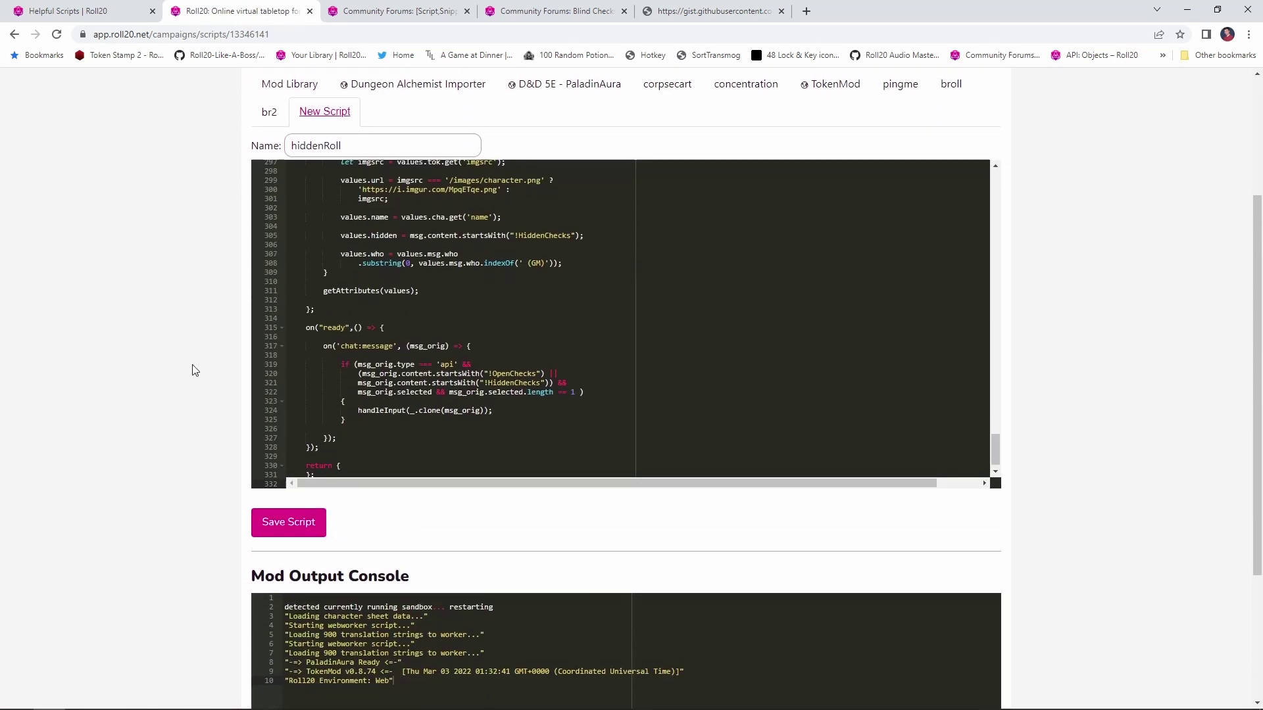
left_click(302, 537)
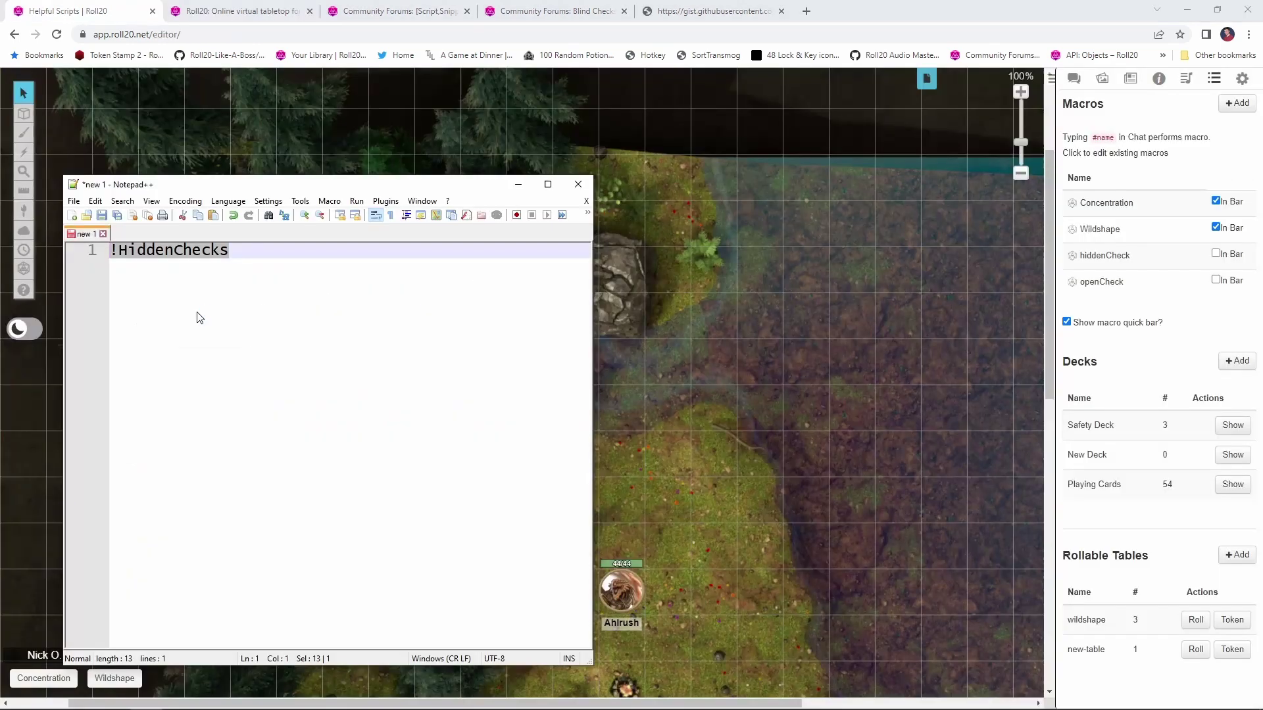
Highlight the !HiddenChecks command in Notepad++, and review the hiddenCheck macro's action, token action and player visibility settings before saving it.
left_click(209, 251)
left_click_drag(244, 251, 109, 266)
left_click(1111, 256)
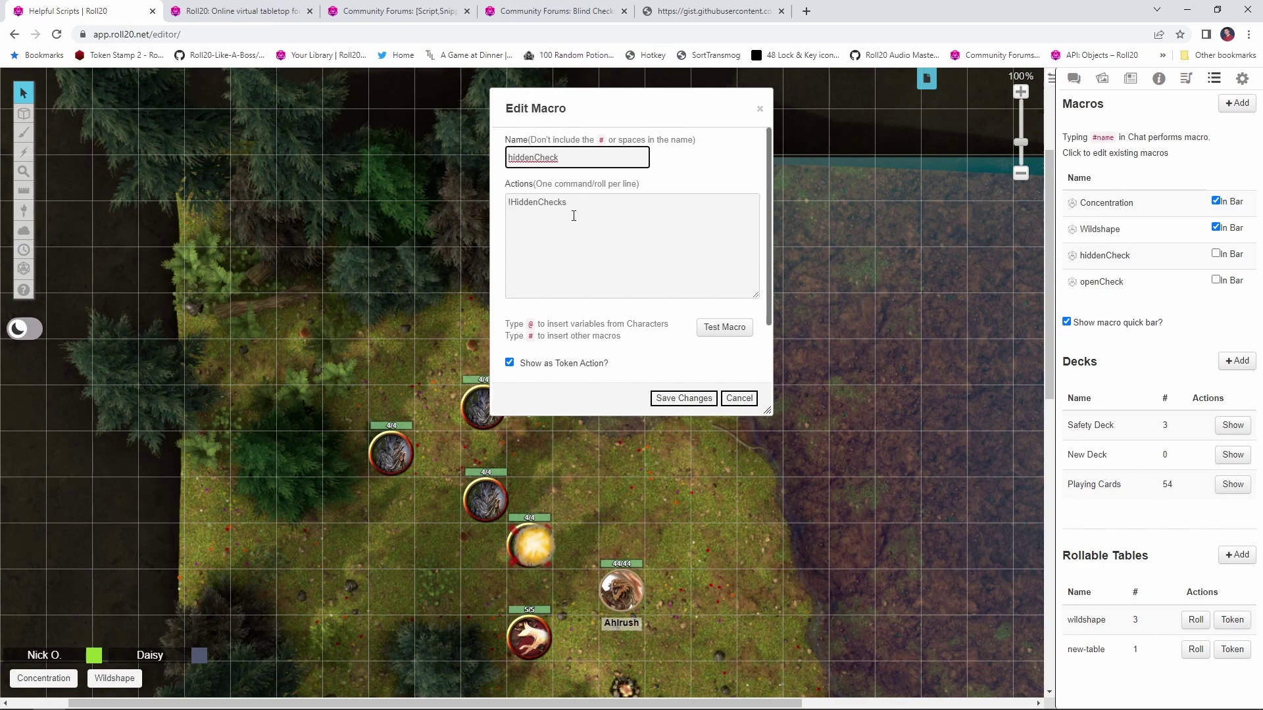
scroll(648, 242, "down", 1)
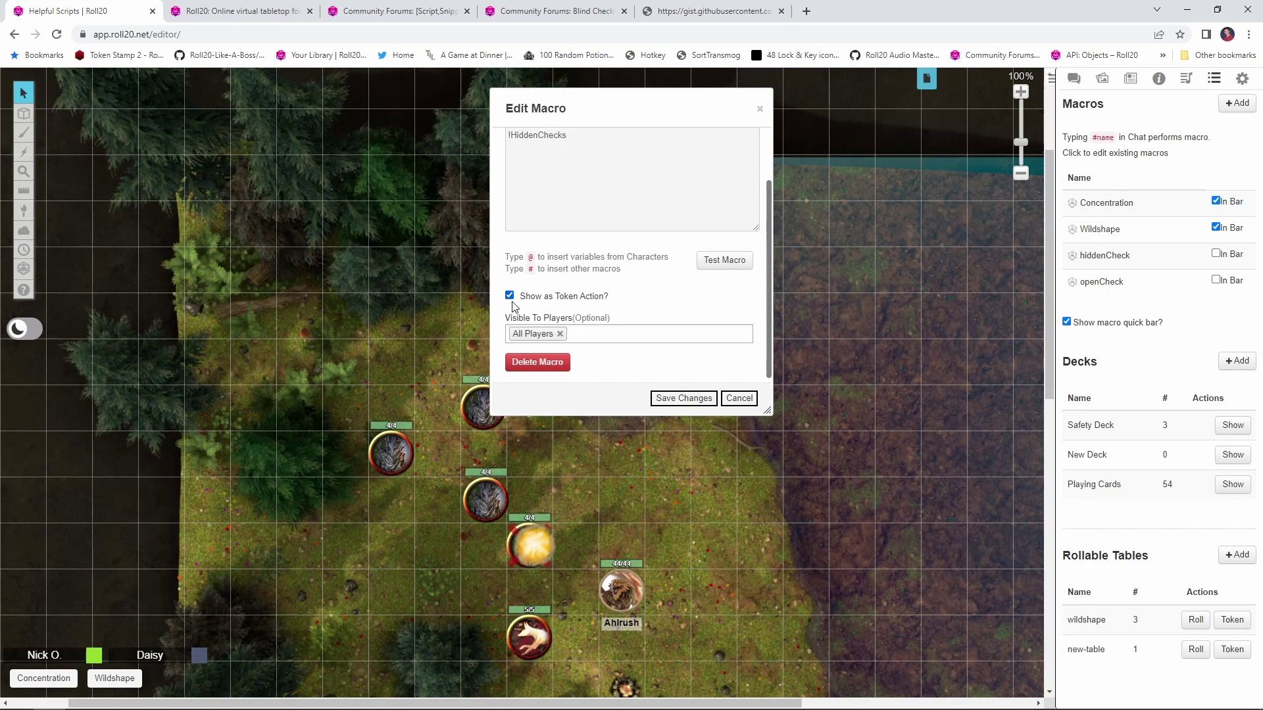
left_click(684, 398)
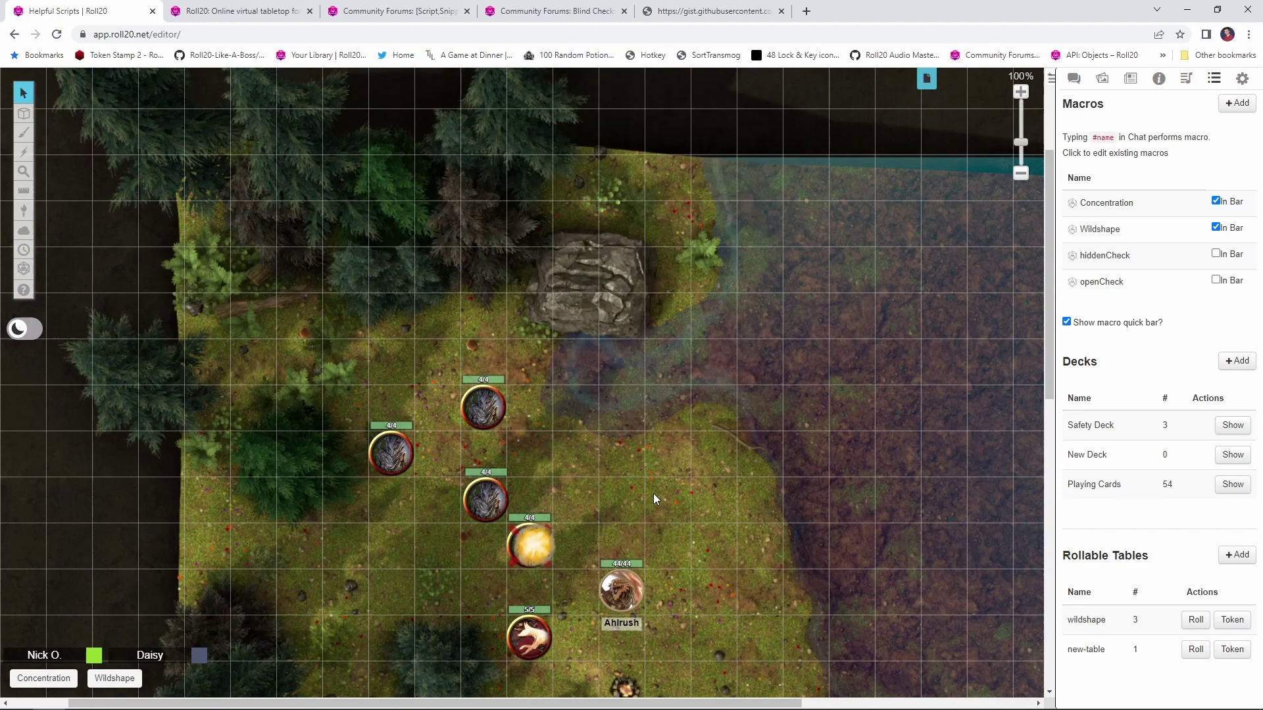
Select the Ahlrush token, switch to the player's browser window and run the hiddenCheck token action there.
left_click(623, 587)
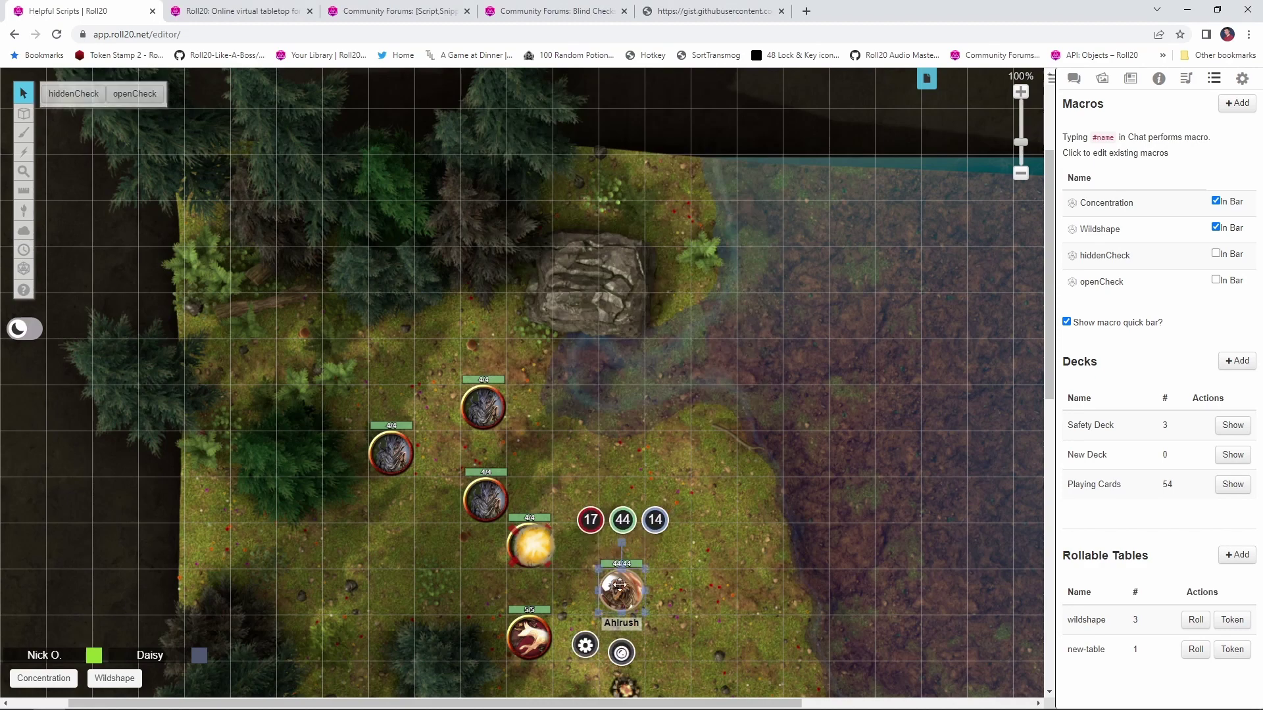
left_click(79, 99)
key("alt+Tab")
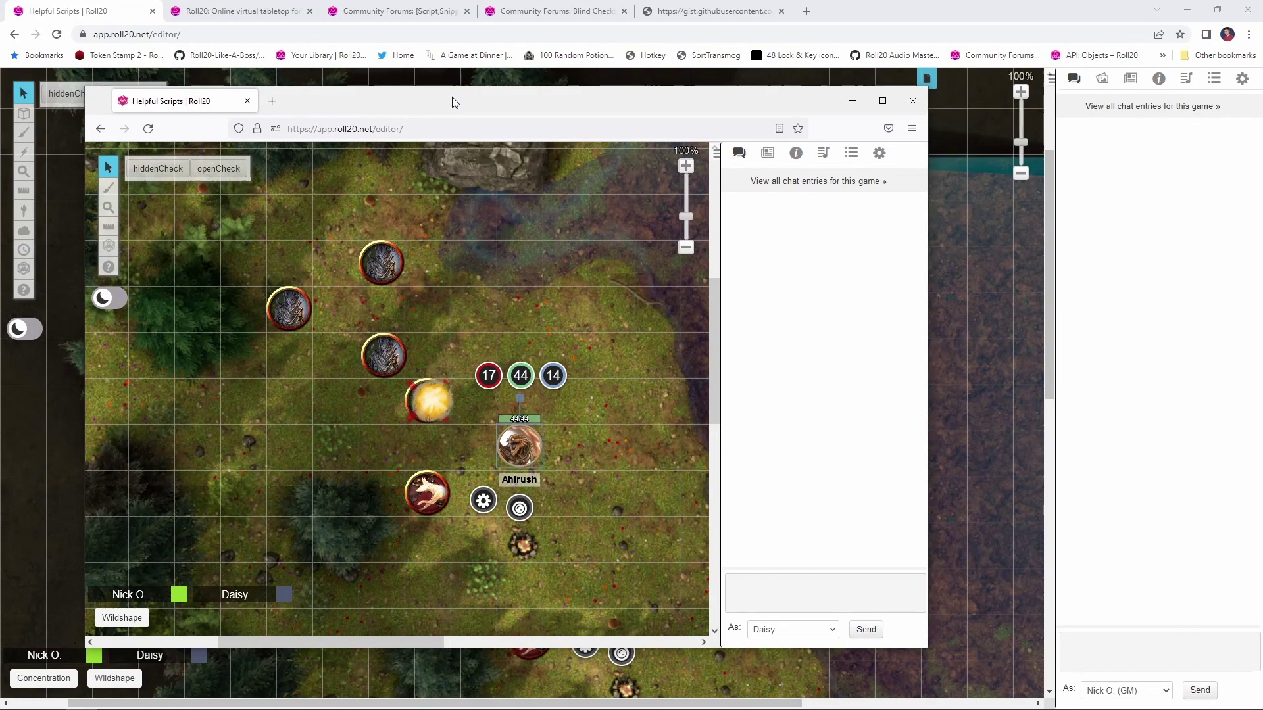
mouse_move(452, 97)
left_mouse_down()
mouse_move(468, 99)
mouse_move(460, 110)
left_mouse_up()
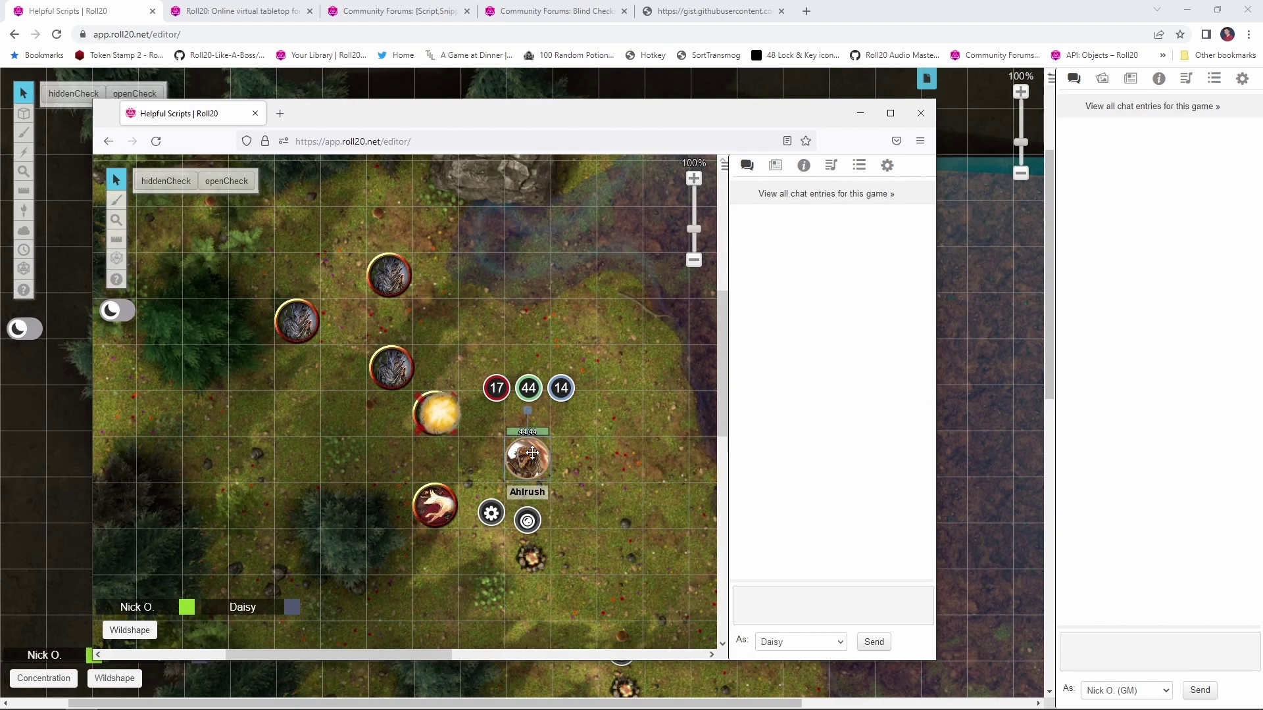
left_click(178, 189)
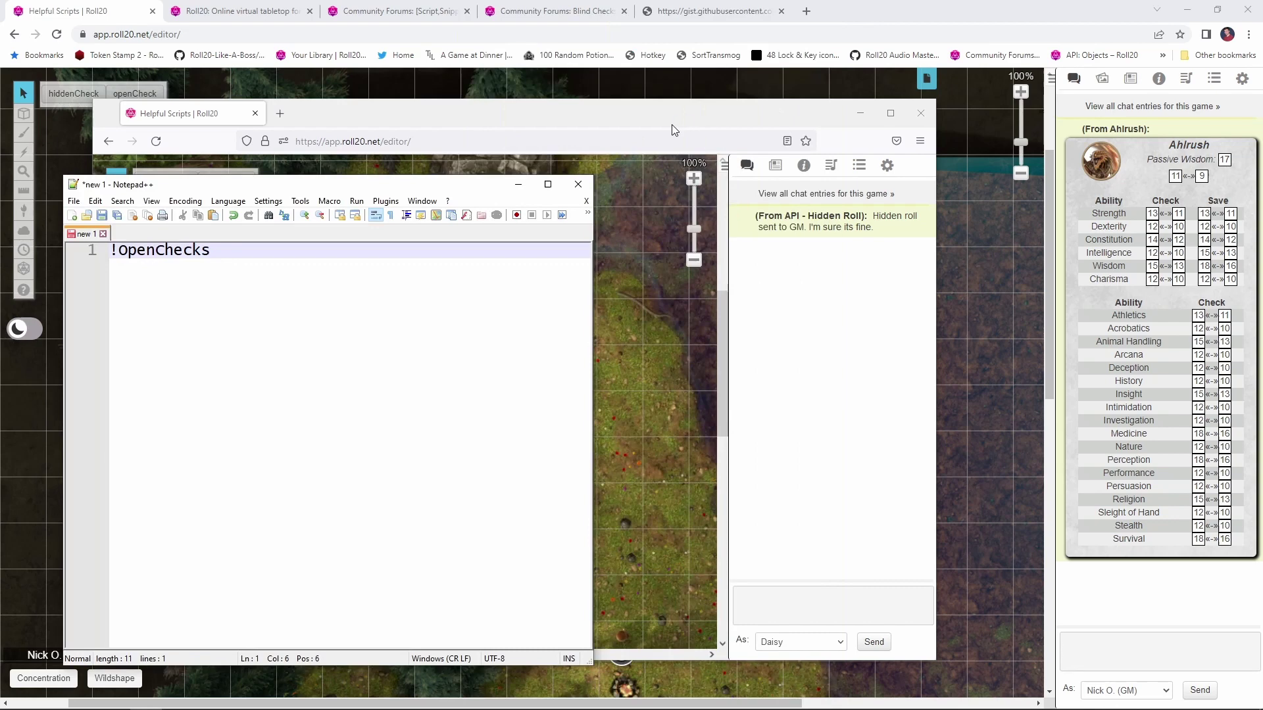
Highlight the !OpenChecks command in Notepad++, and run the openCheck token action in the player's window to review its chat output.
left_click_drag(231, 250, 93, 250)
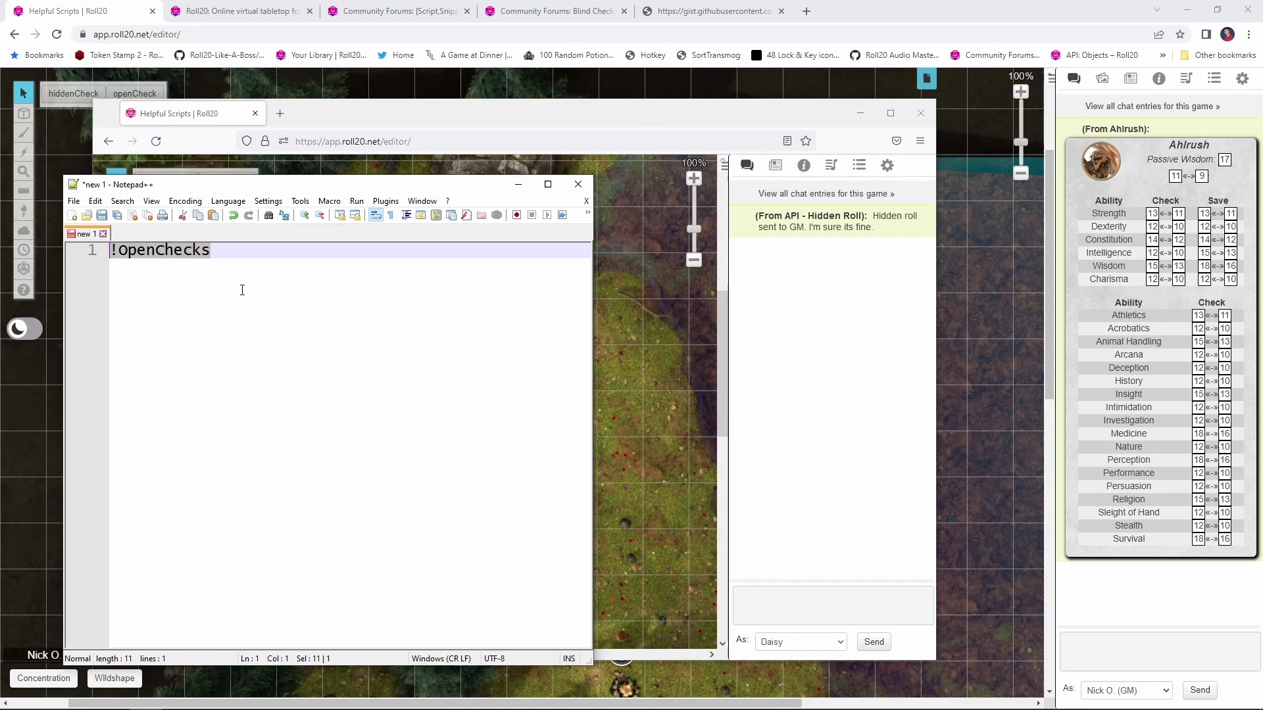
left_click(385, 125)
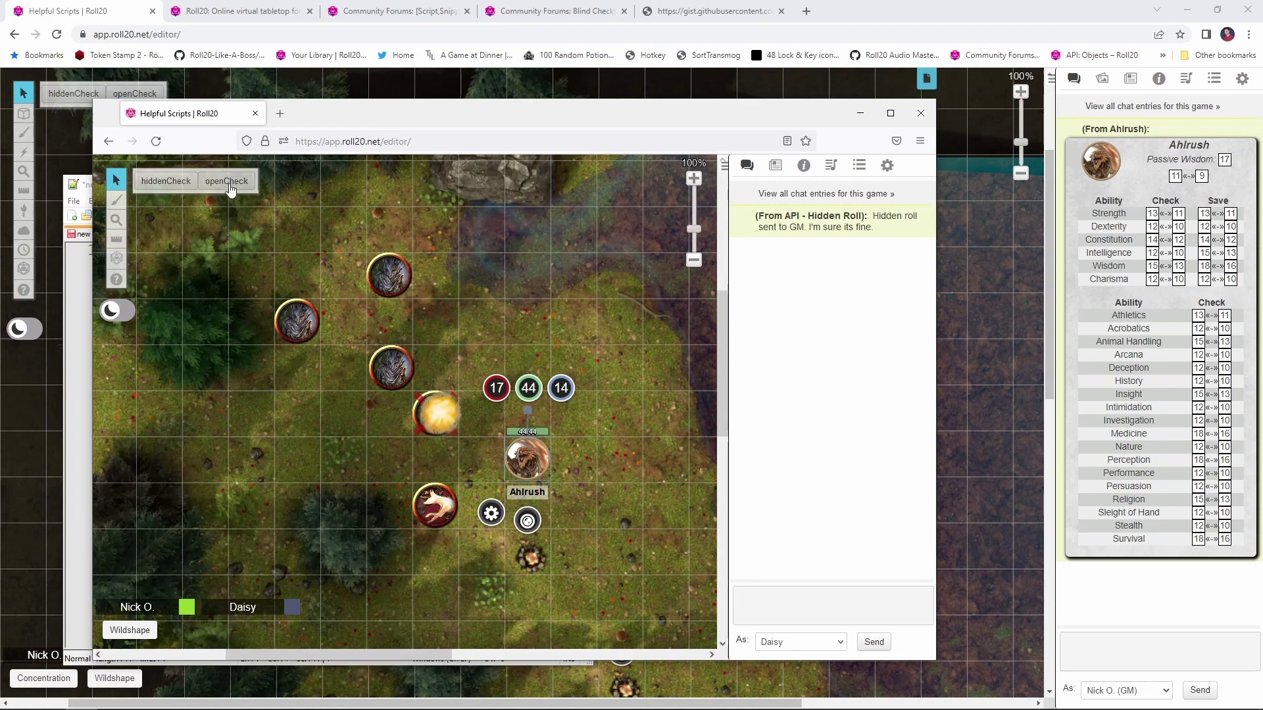
left_click(235, 189)
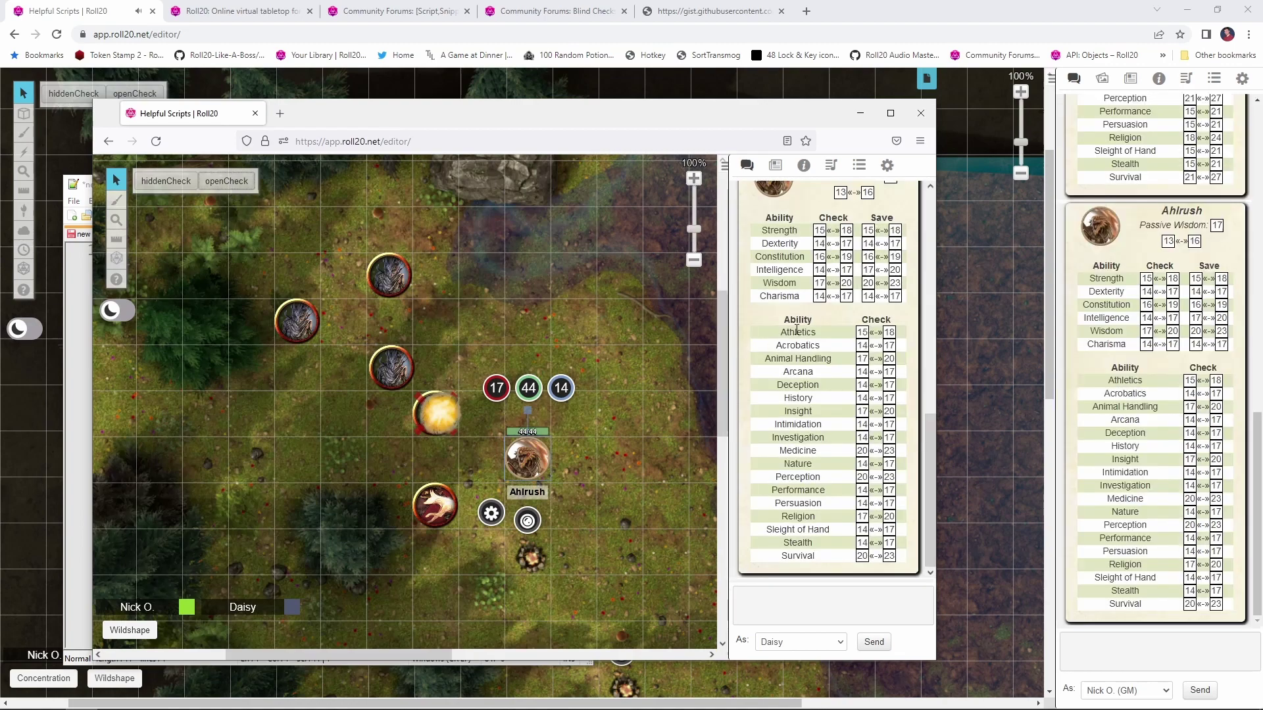
scroll(814, 315, "up", 3)
scroll(814, 316, "down", 3)
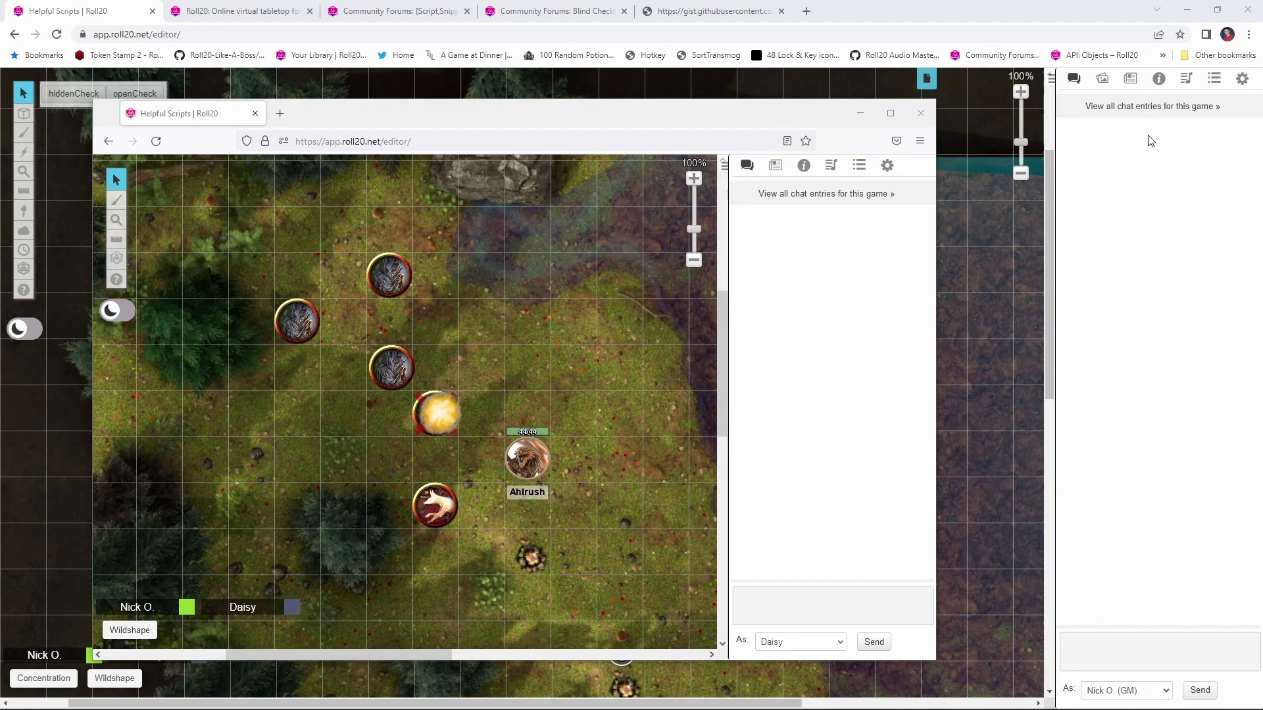
Enable chat timestamps in the GM's text chat options.
left_click(1241, 81)
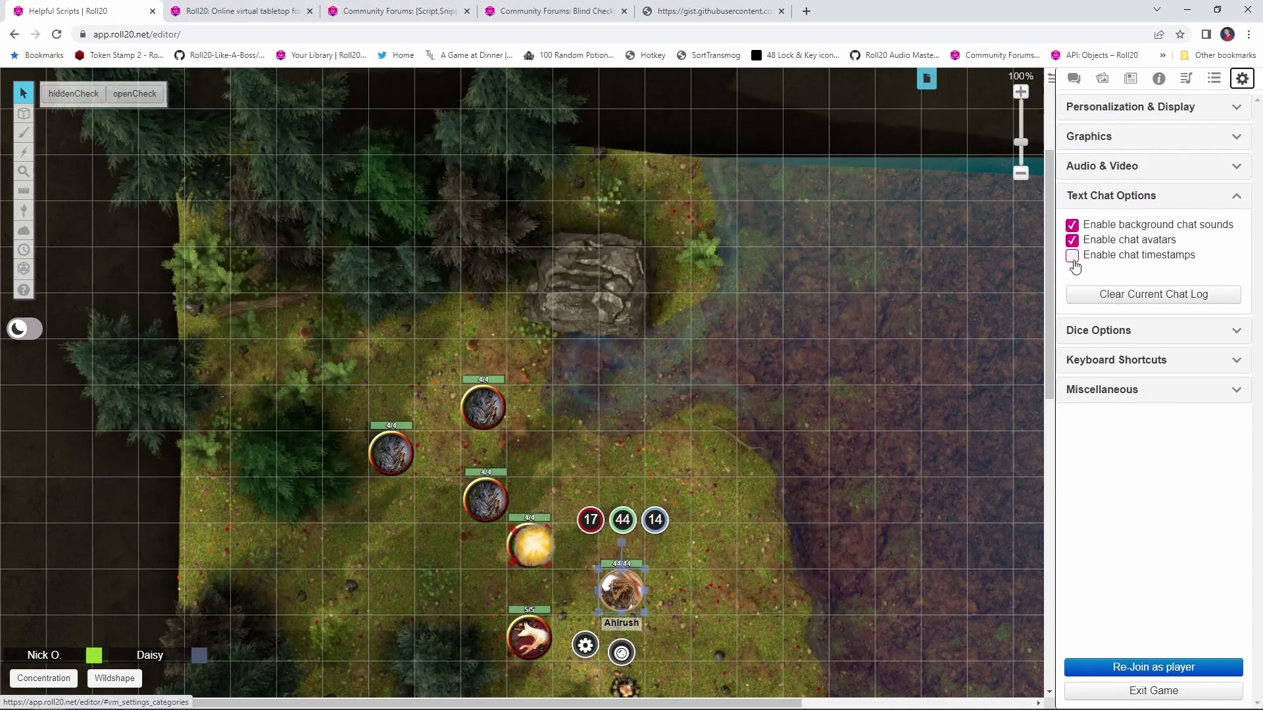
left_click(1073, 257)
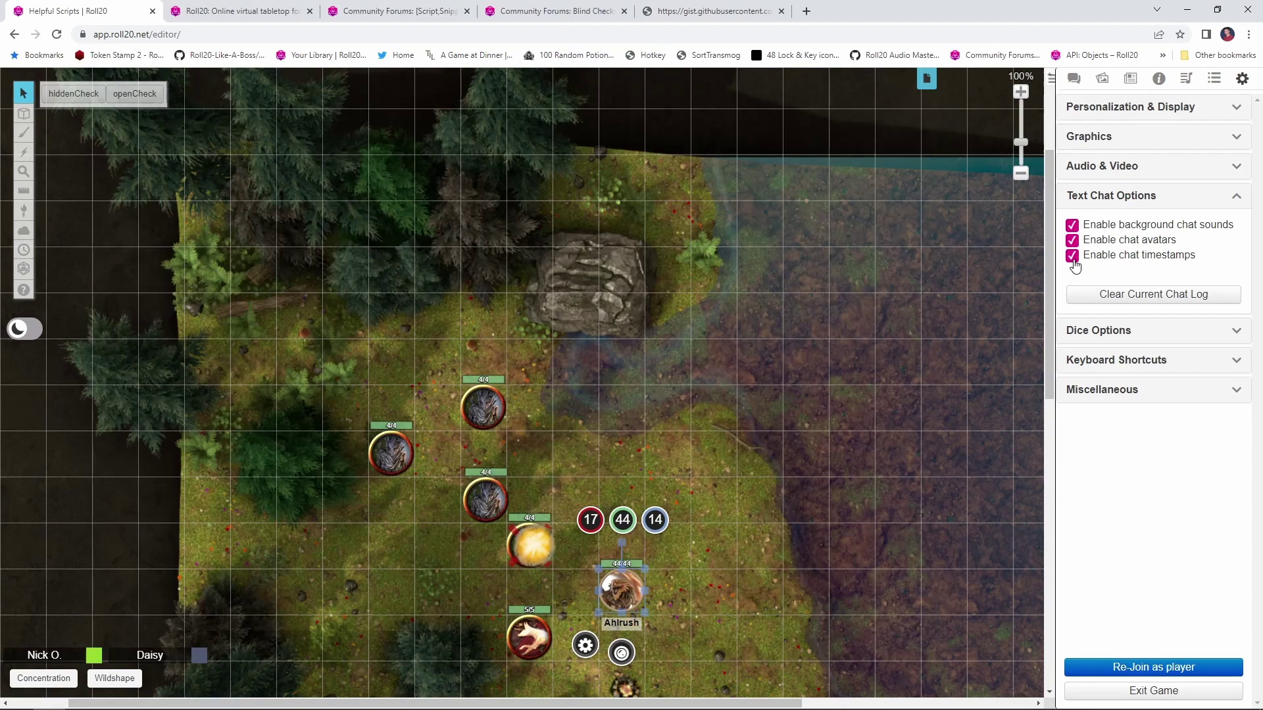
Return to the GM's chat, switch to the player's window and run hiddenCheck for the Ahlrush token.
left_click(1073, 79)
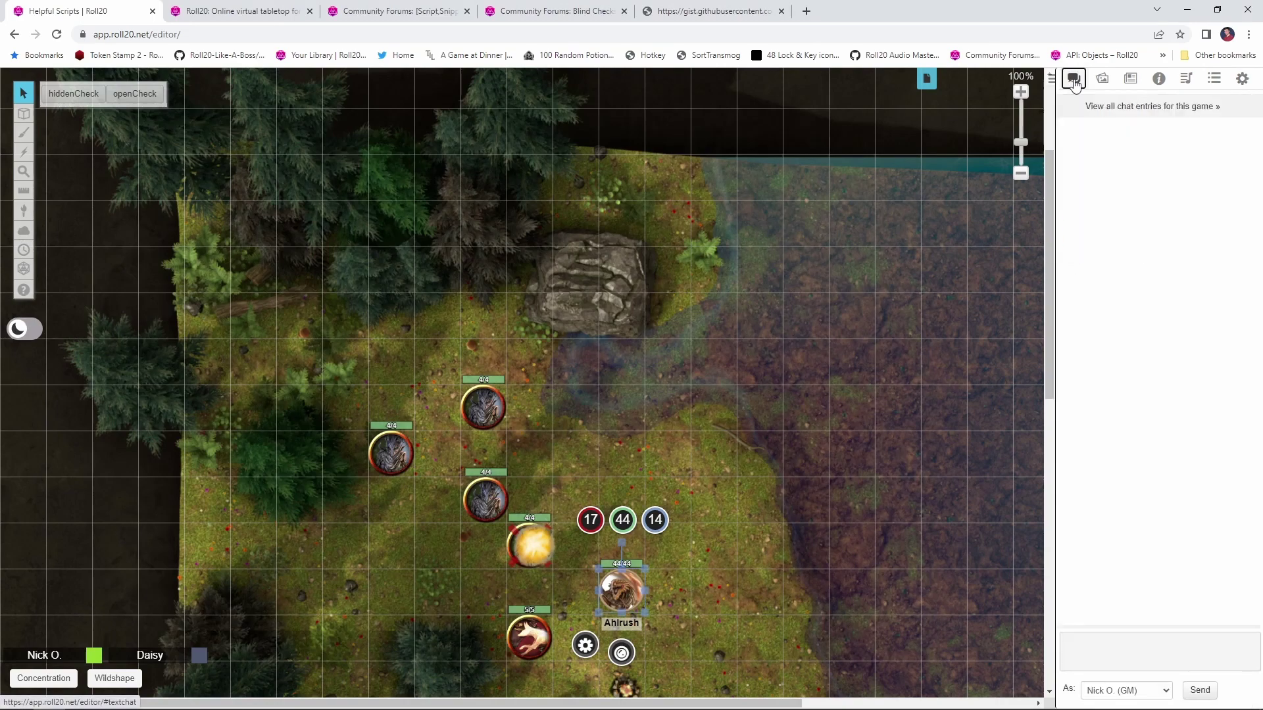
key("alt+Tab")
left_click(166, 181)
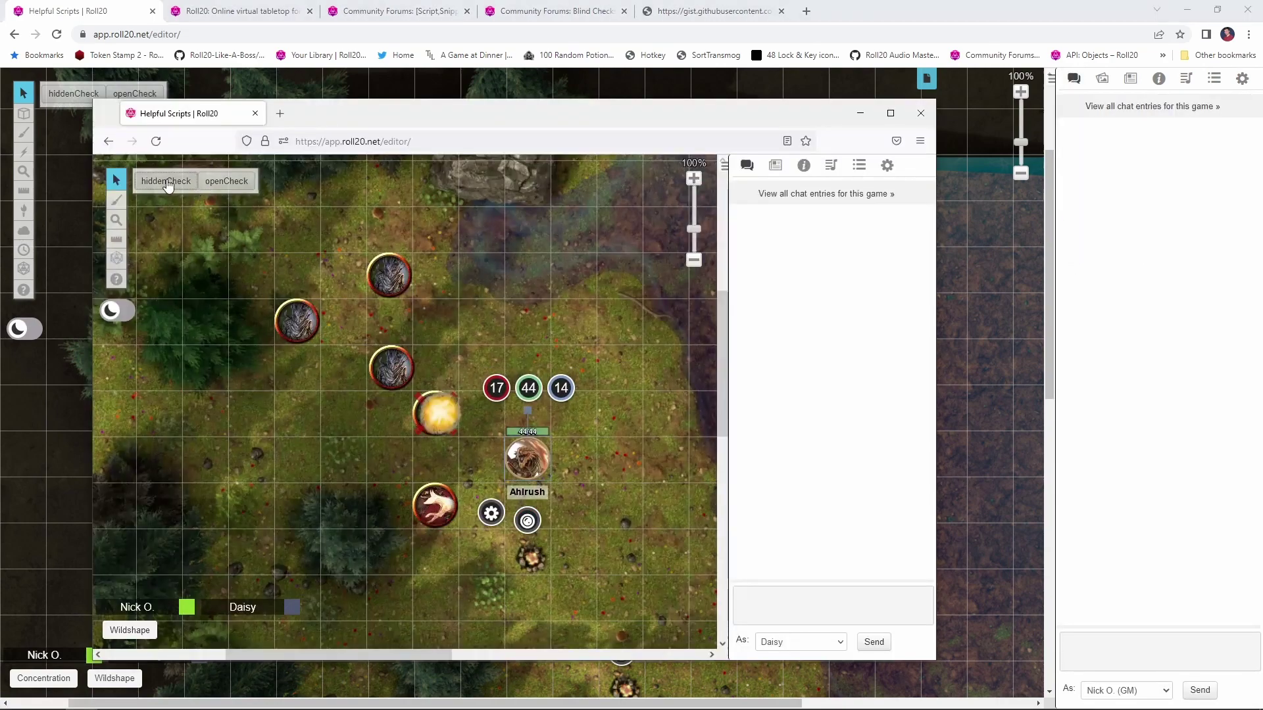